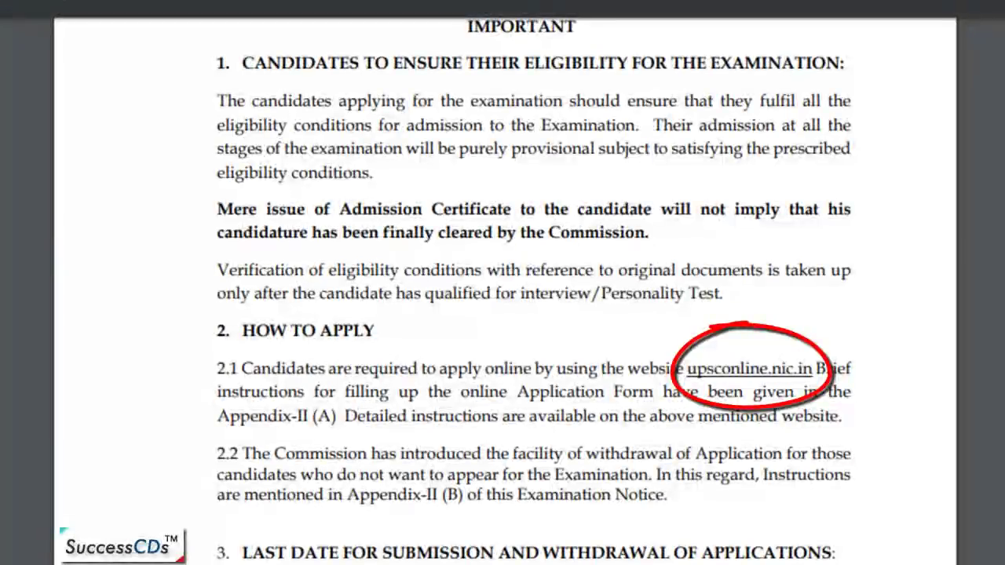
Finish scrolling the exam notice PDF and switch to the UPSC page listing open examinations.
scroll(505, 291, "down", 5)
scroll(505, 293, "down", 2)
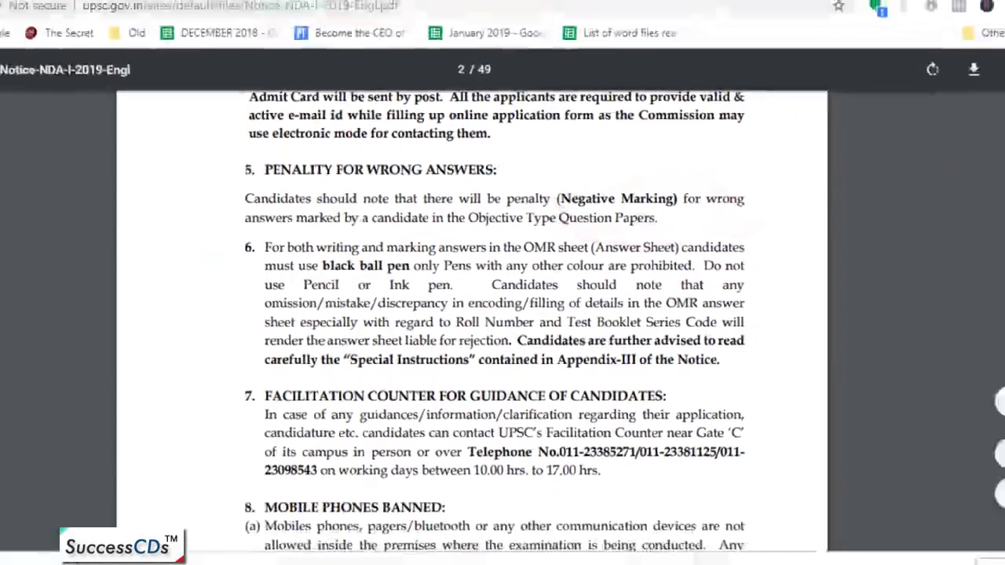
left_click(439, 4)
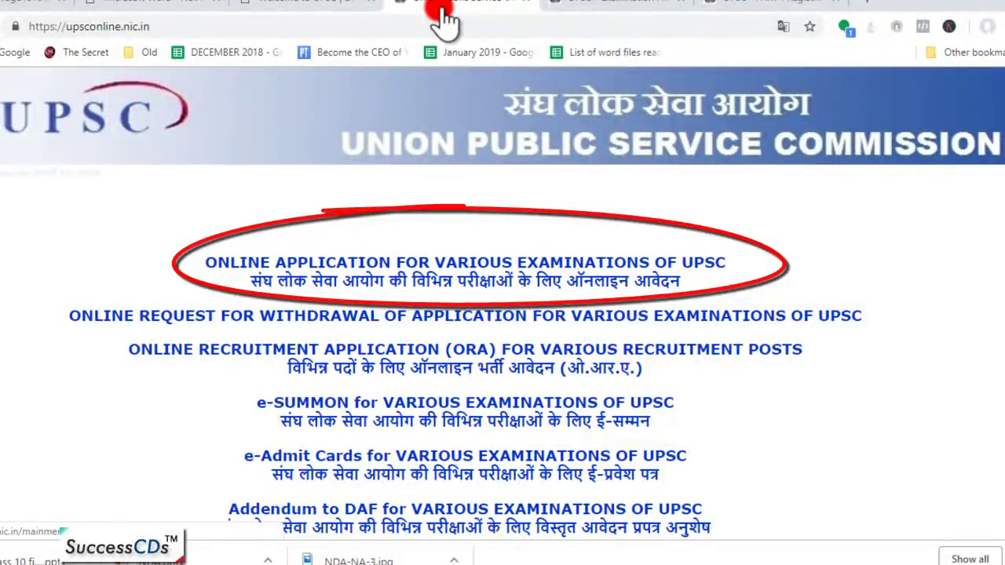
left_click(590, 8)
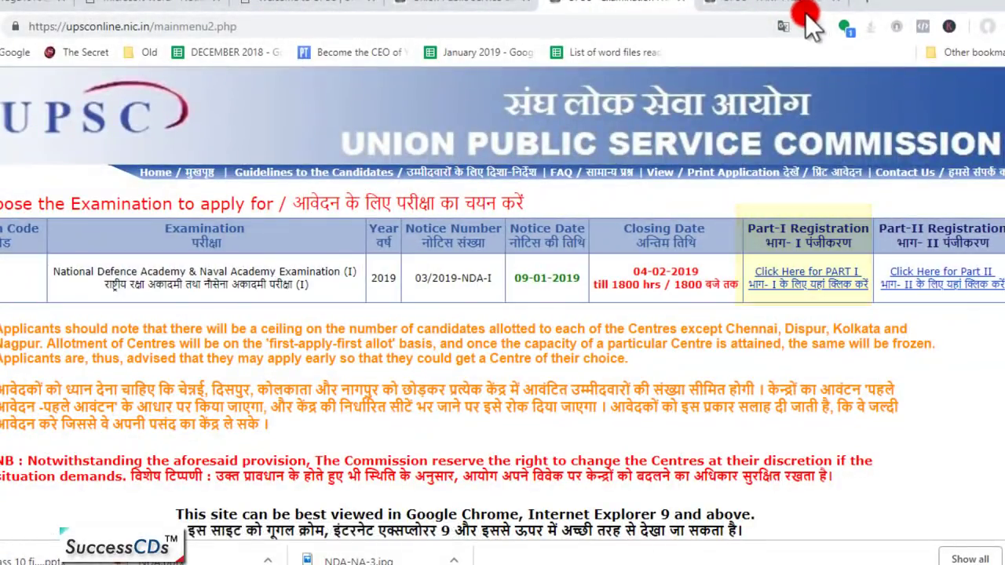
Go to the 'UPSC - Part I Registration' tab and page down to instructions 3 to 7.
left_click(785, 8)
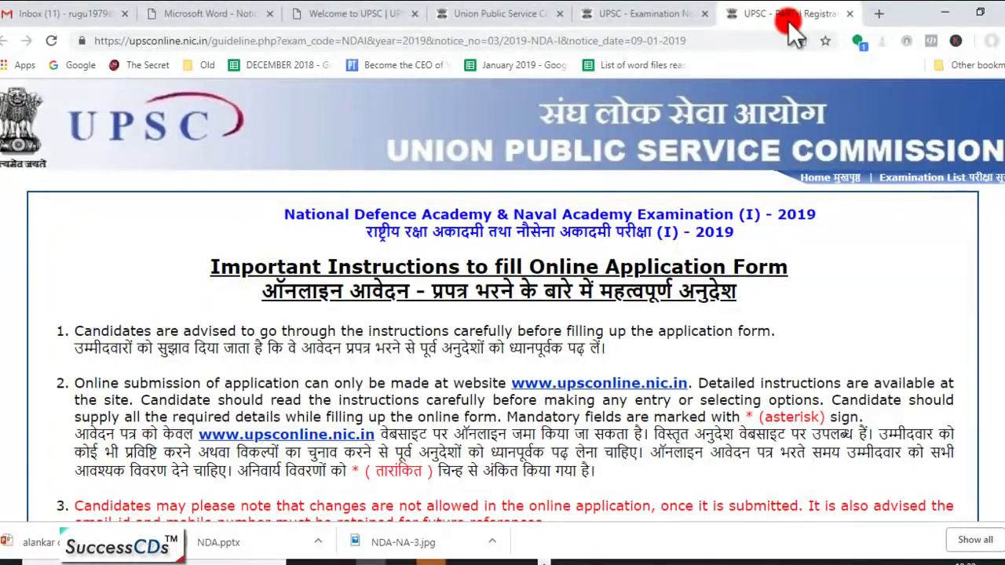
key("Page_Down")
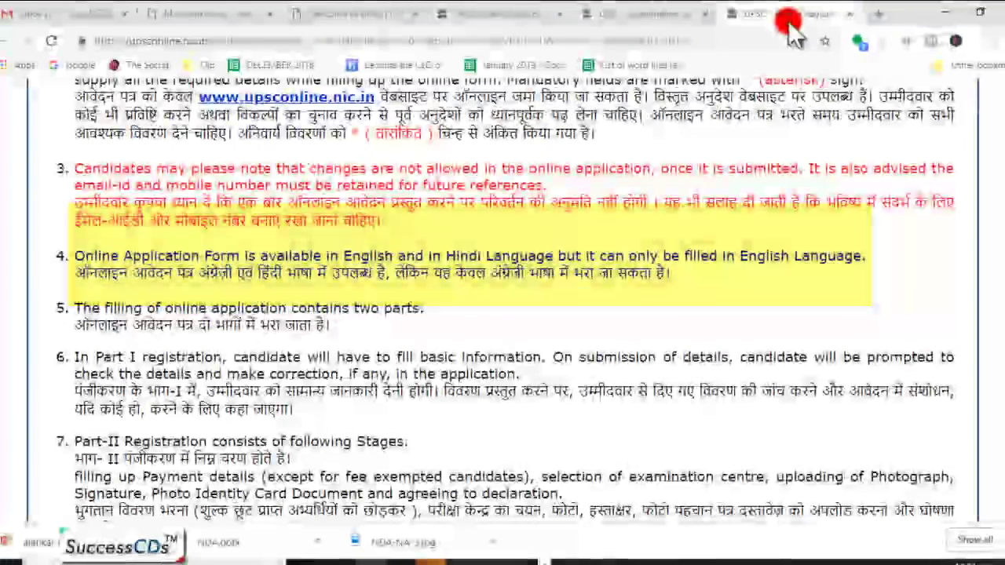
Read on through the Part-II registration stages and confirm the instructions were read and understood.
key("Down")
key("Down")
key("Down")
key("Down")
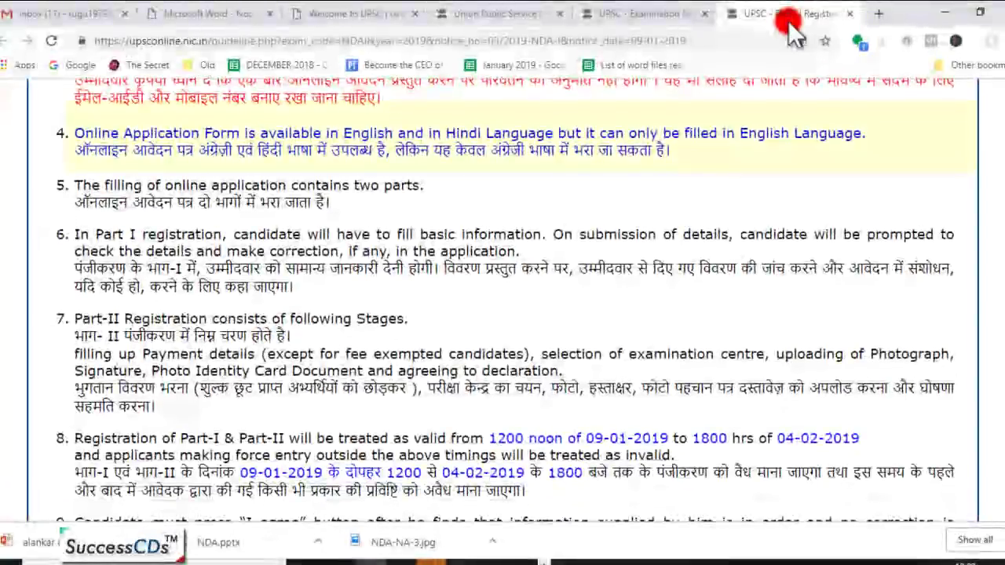
key("Down")
key("Down")
key("Down")
key("Down")
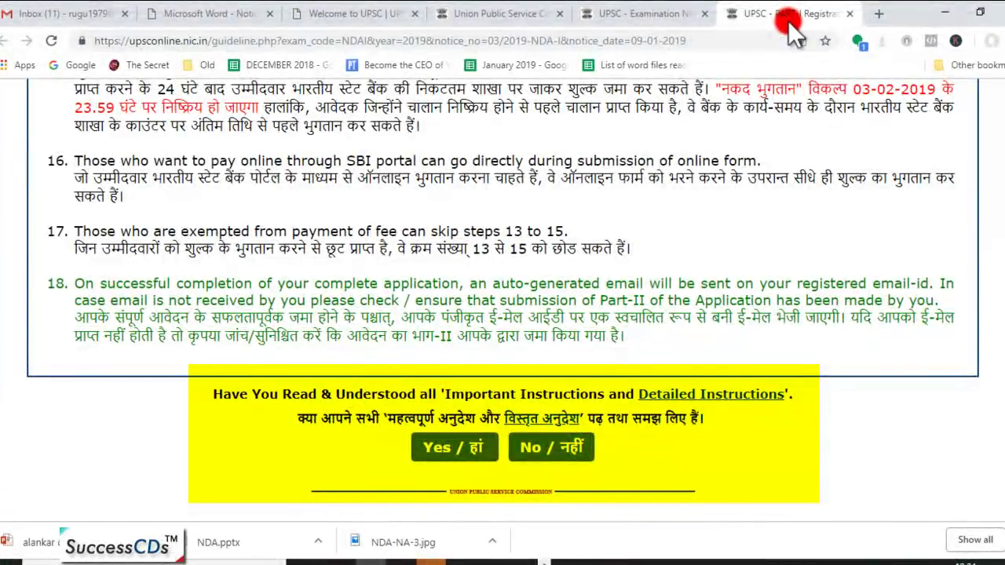
left_click(431, 445)
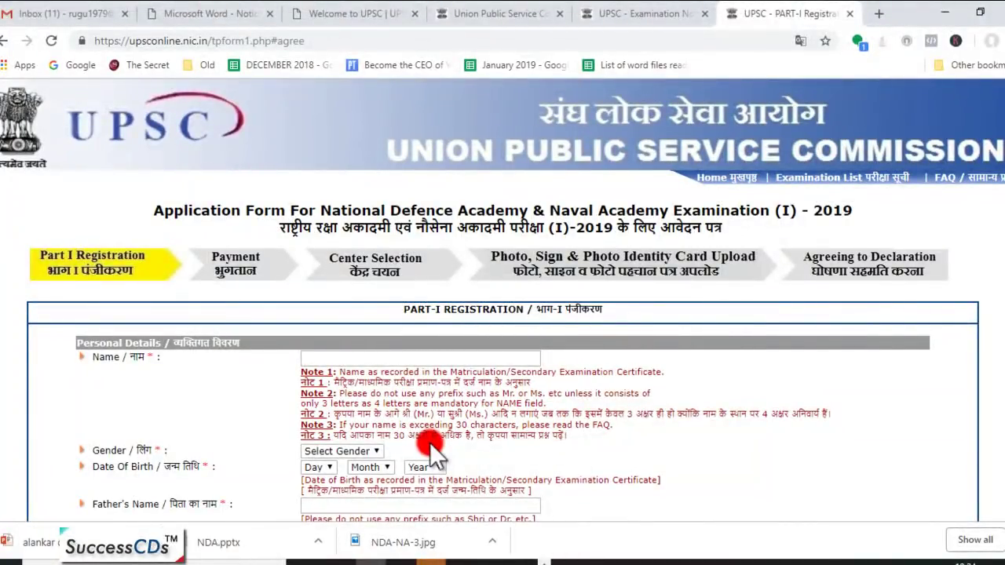
Enter the candidate's name in the Name field, fixing a mistyped last letter.
scroll(430, 442, "down", 1)
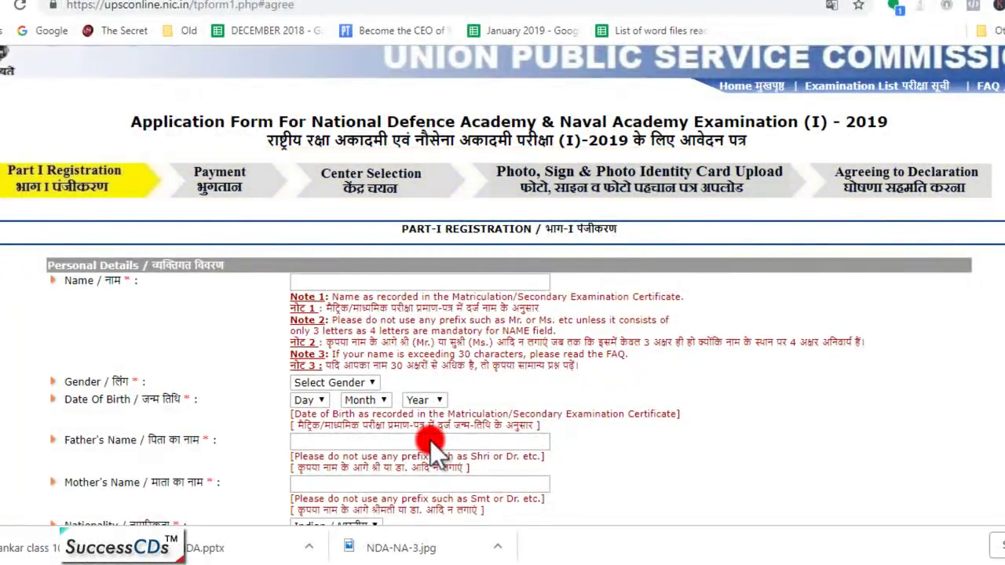
scroll(430, 441, "down", 1)
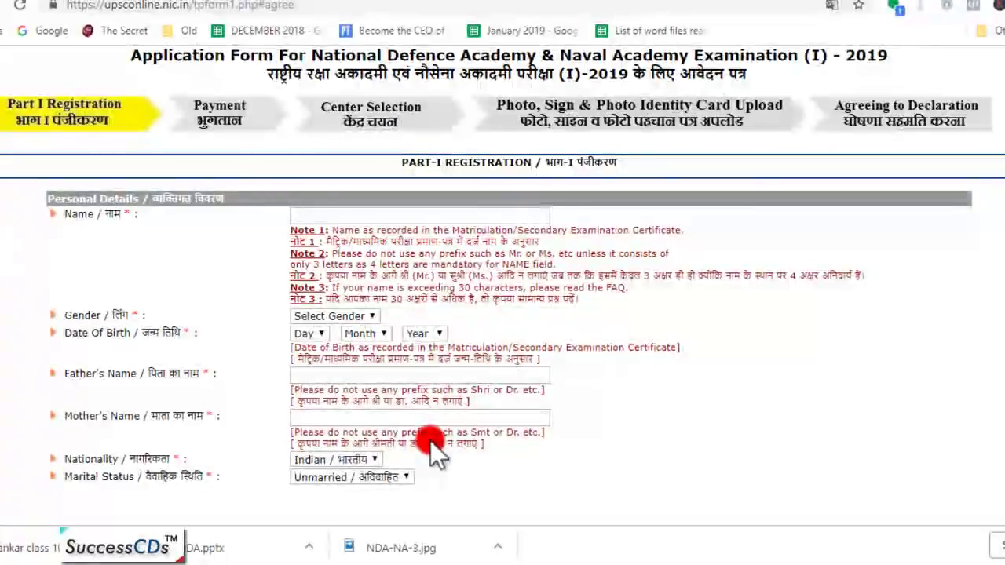
left_click(436, 221)
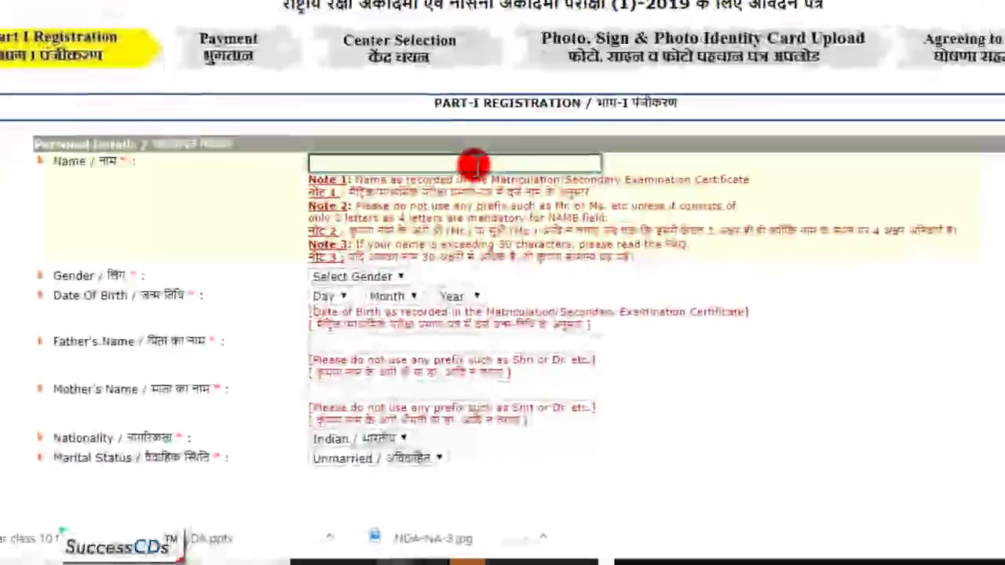
type("ruchiks")
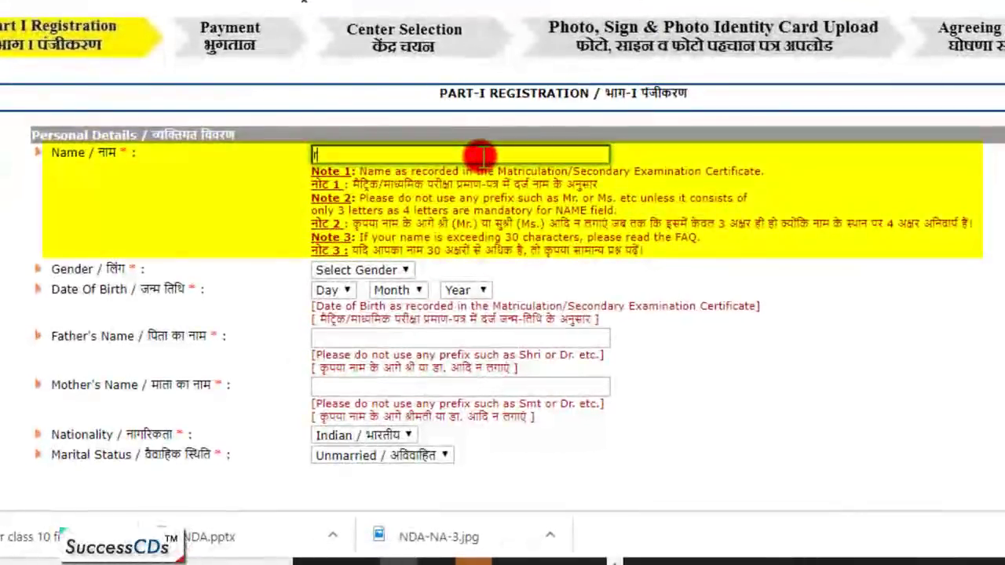
key("BackSpace")
type("a")
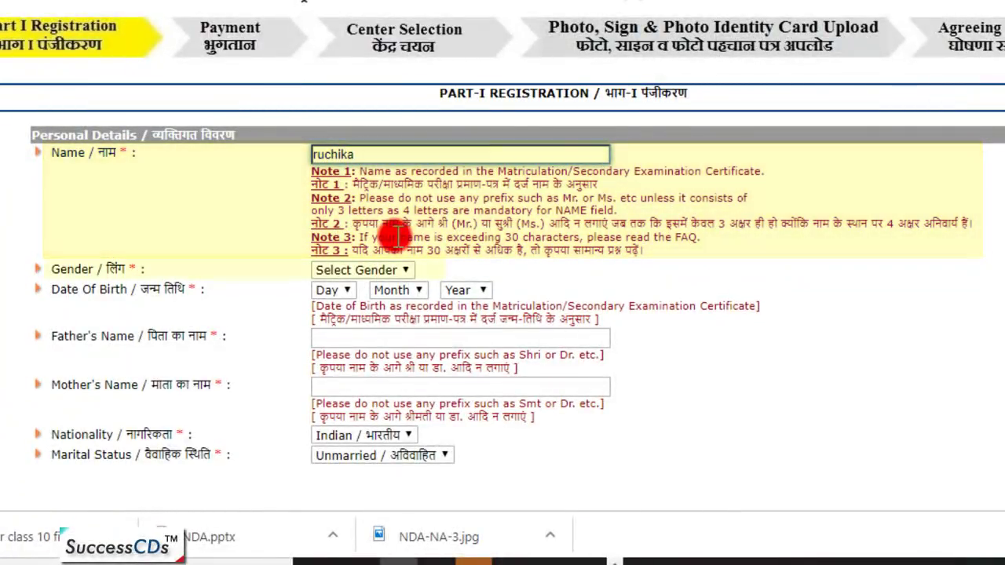
Leave Gender and parents' names blank, keeping Indian nationality and Unmarried marital status.
left_click(405, 269)
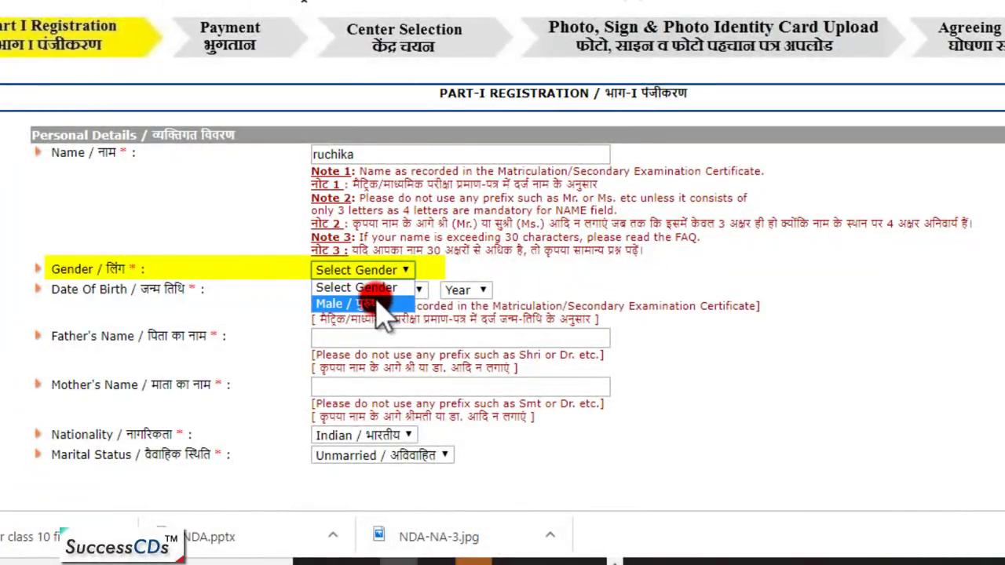
left_click(424, 318)
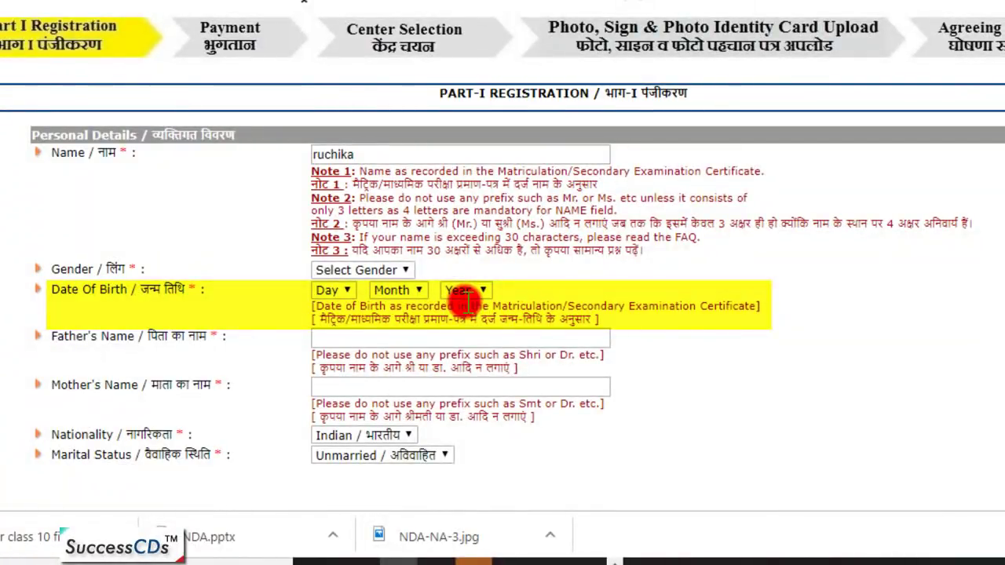
left_click(442, 339)
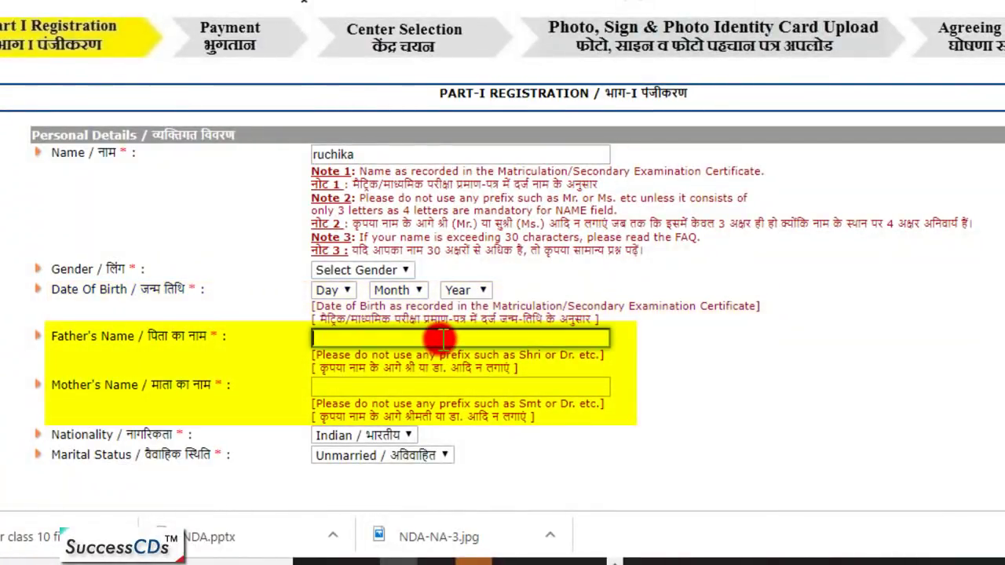
left_click(413, 385)
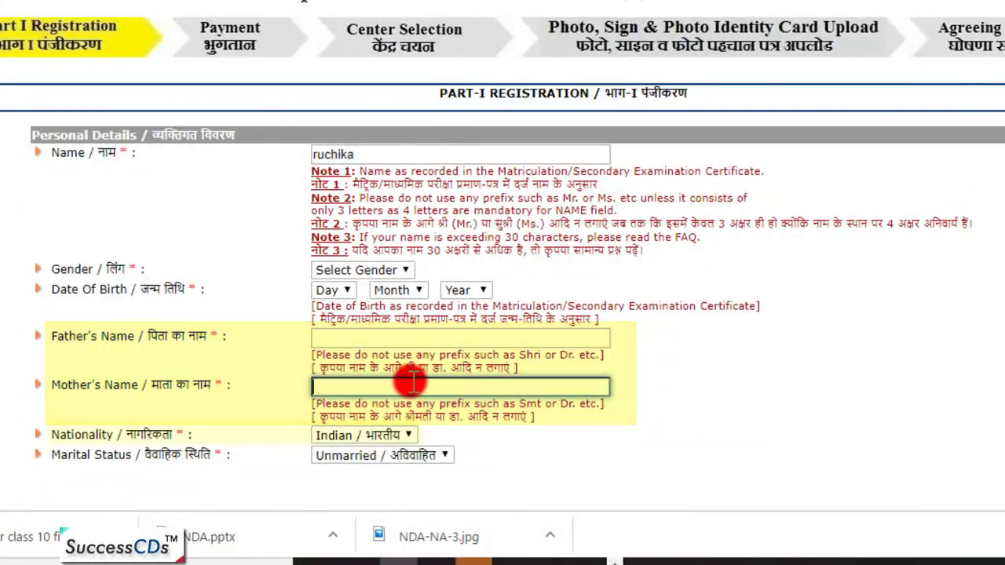
left_click(409, 436)
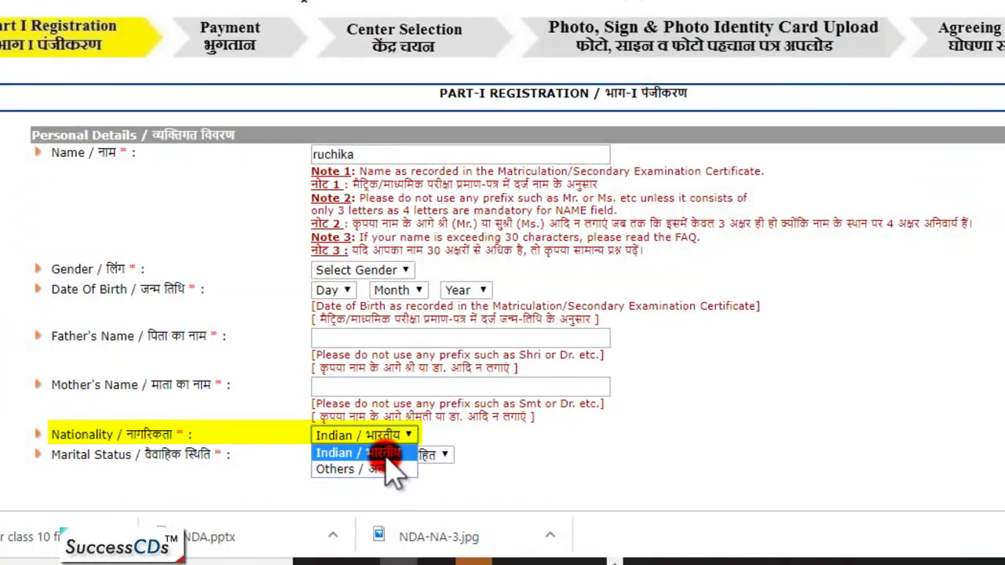
left_click(467, 473)
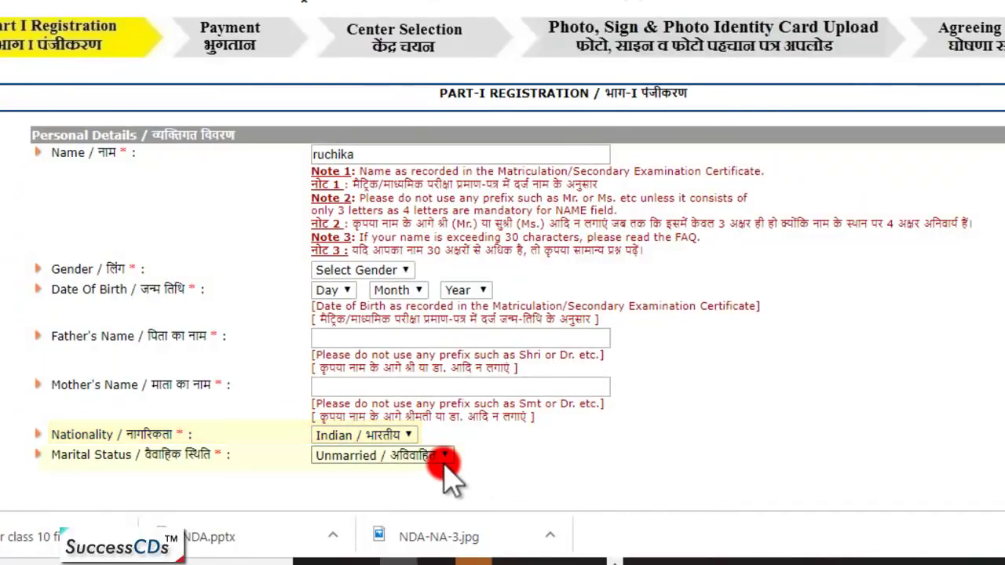
left_click(454, 463)
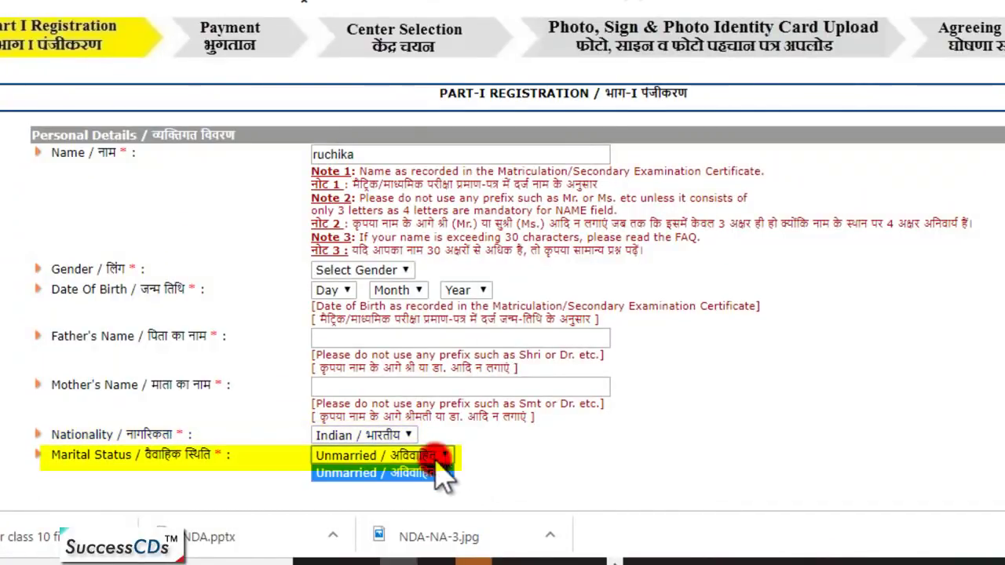
left_click(416, 473)
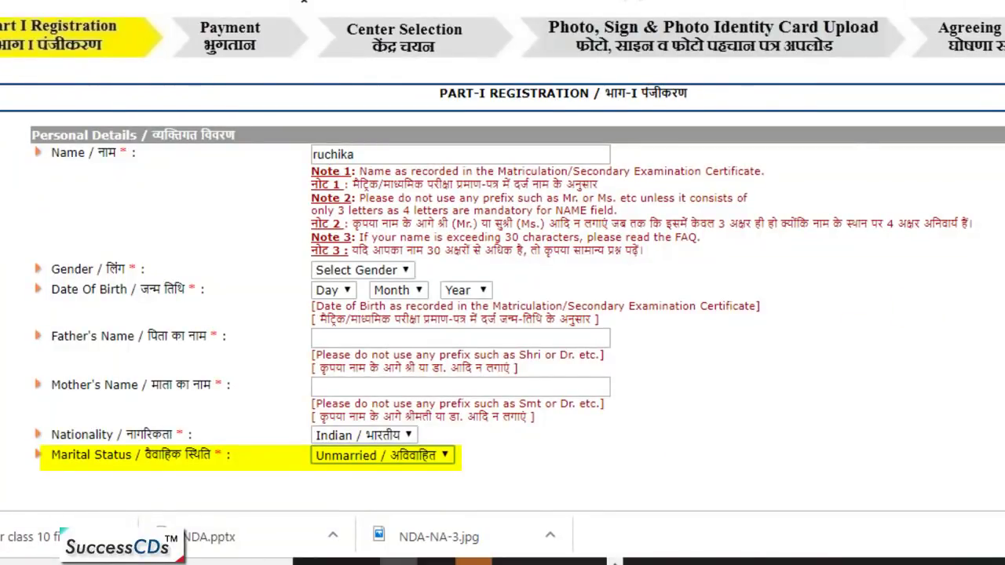
Answer 'No / नहीं' to the minority question, leaving community and educational qualification unselected.
scroll(455, 161, "down", 5)
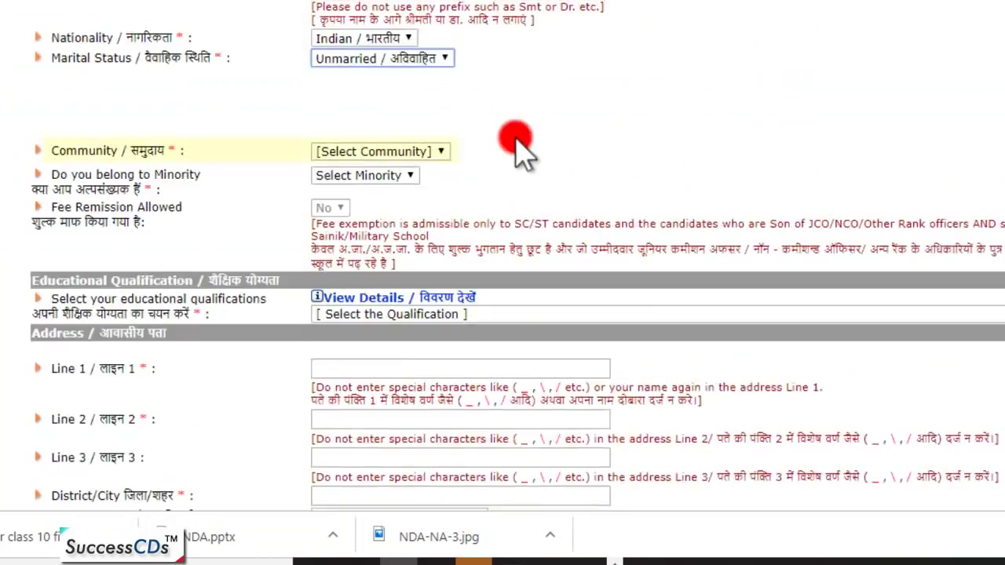
left_click(444, 151)
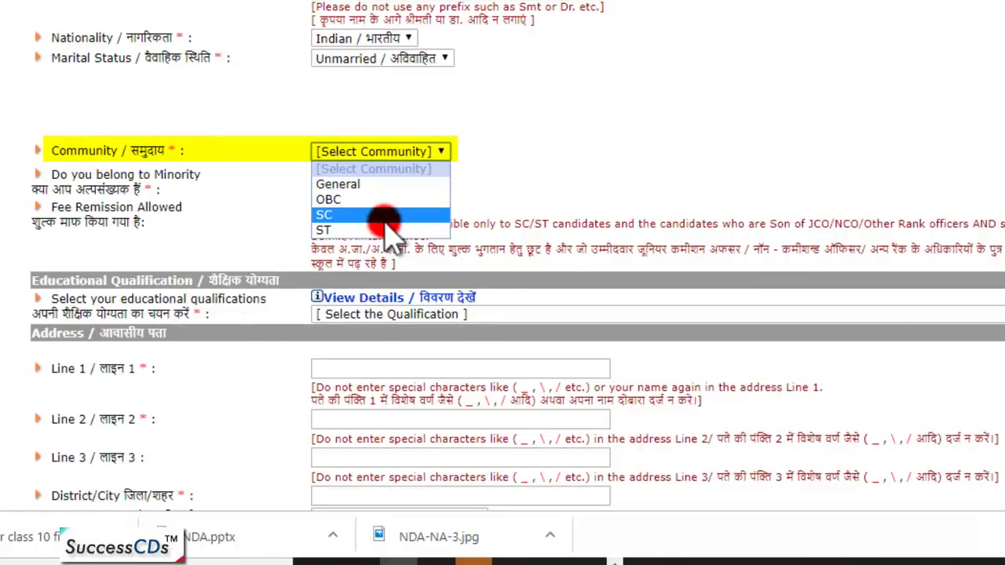
left_click(498, 175)
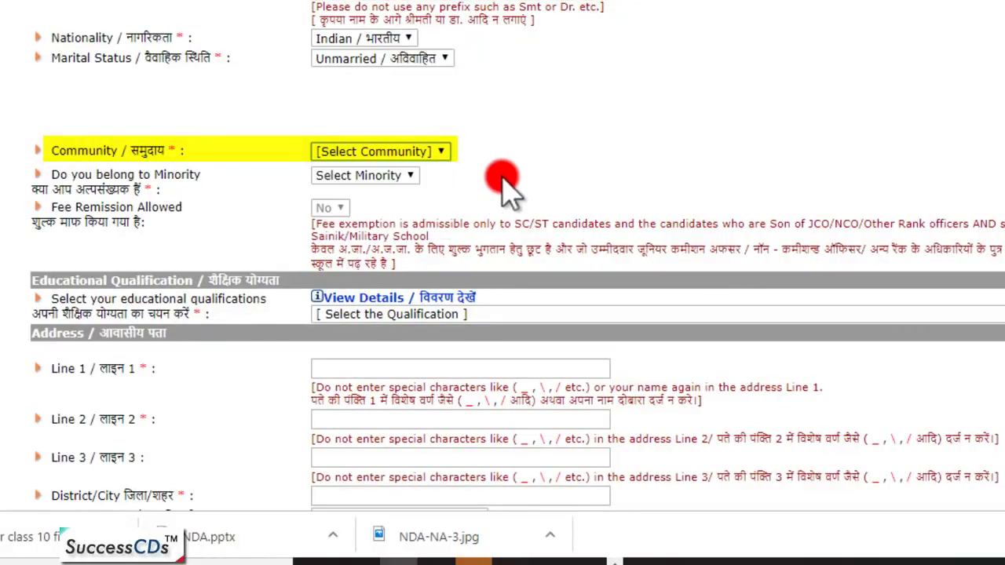
left_click(406, 176)
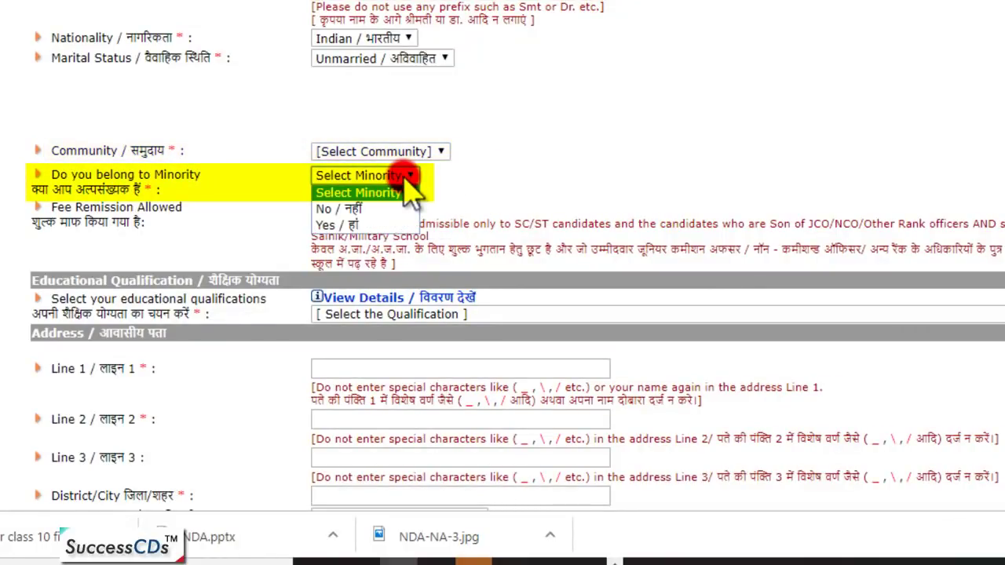
left_click(379, 211)
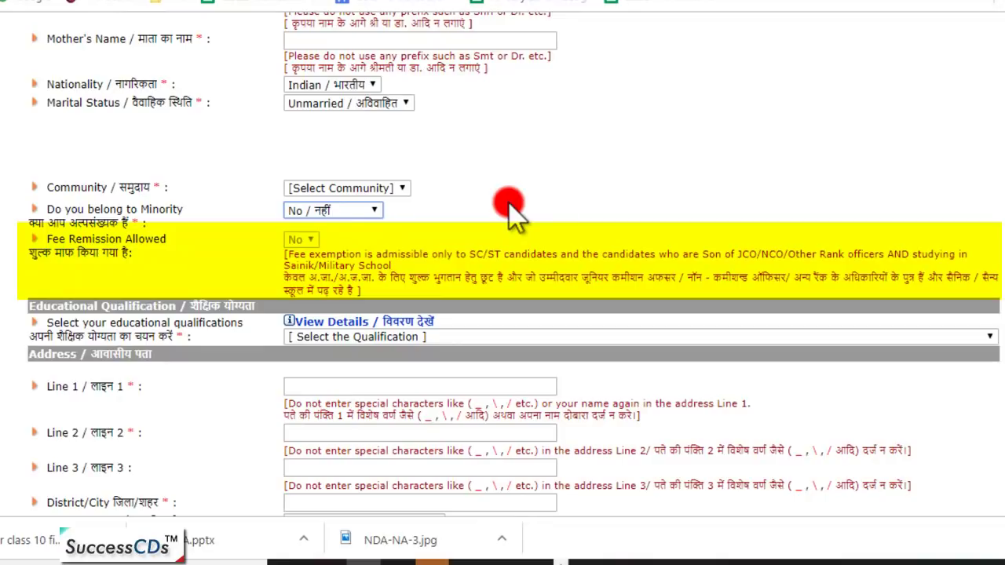
left_click(440, 337)
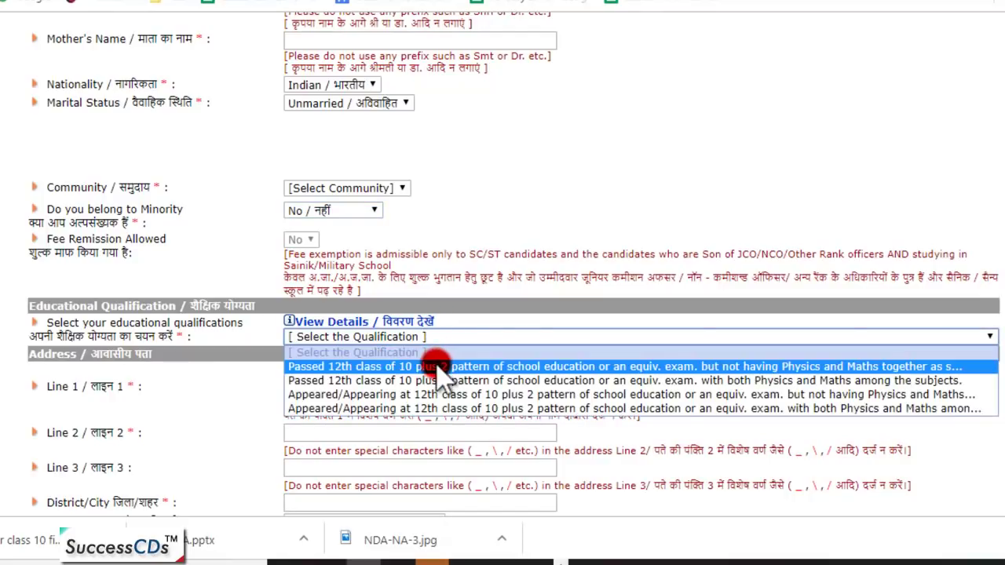
left_click(494, 258)
scroll(569, 338, "down", 3)
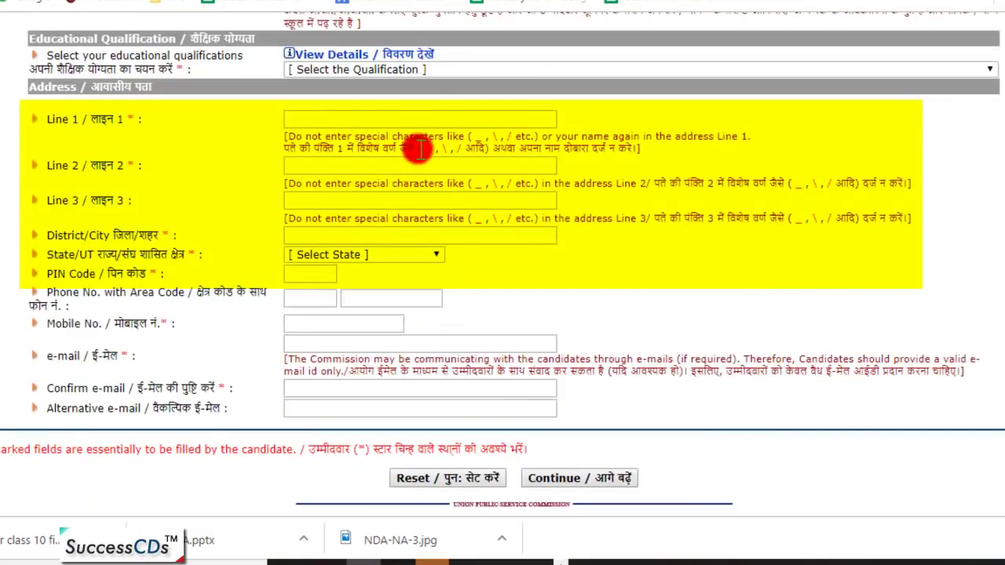
left_click(431, 120)
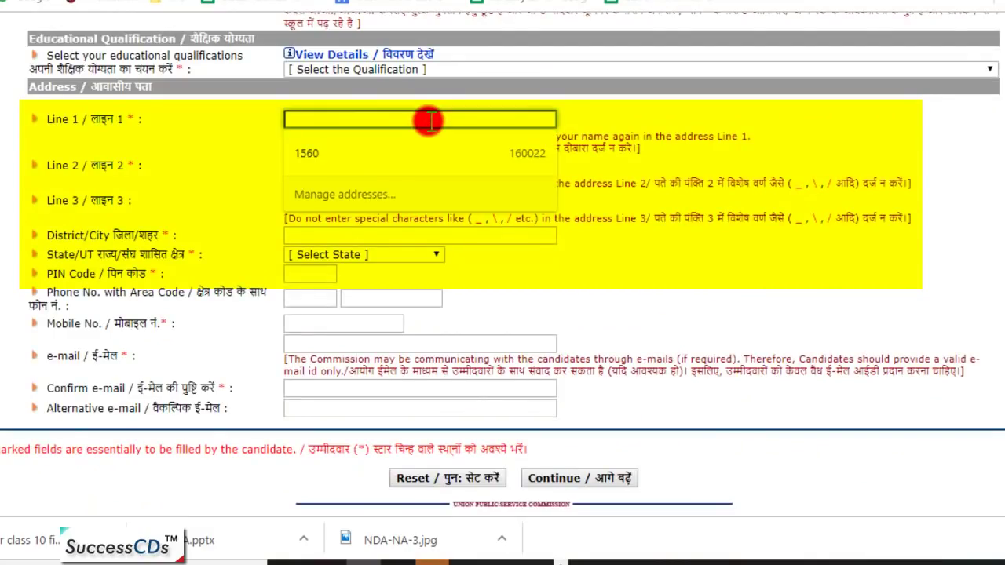
left_click(259, 168)
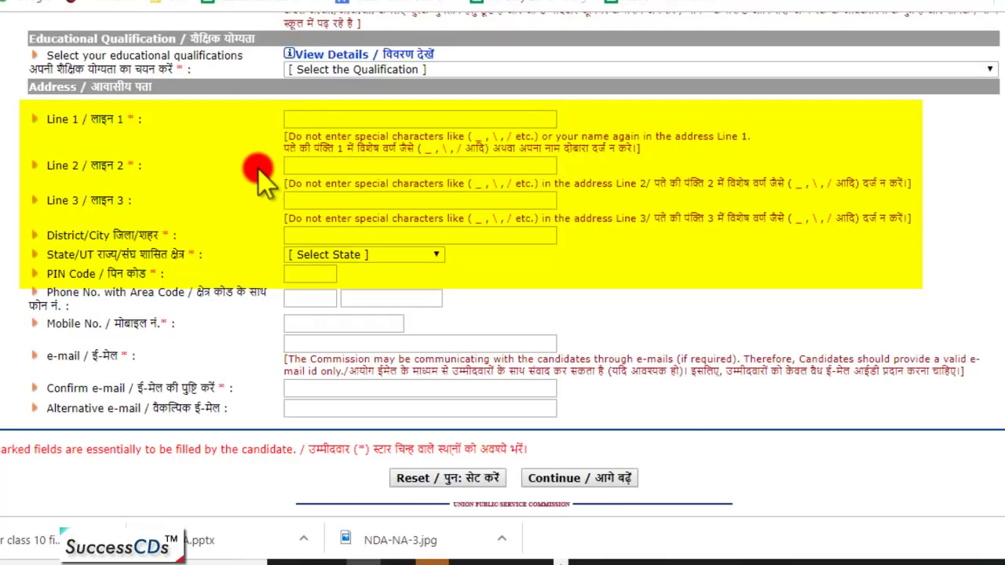
left_click(298, 242)
left_click(290, 255)
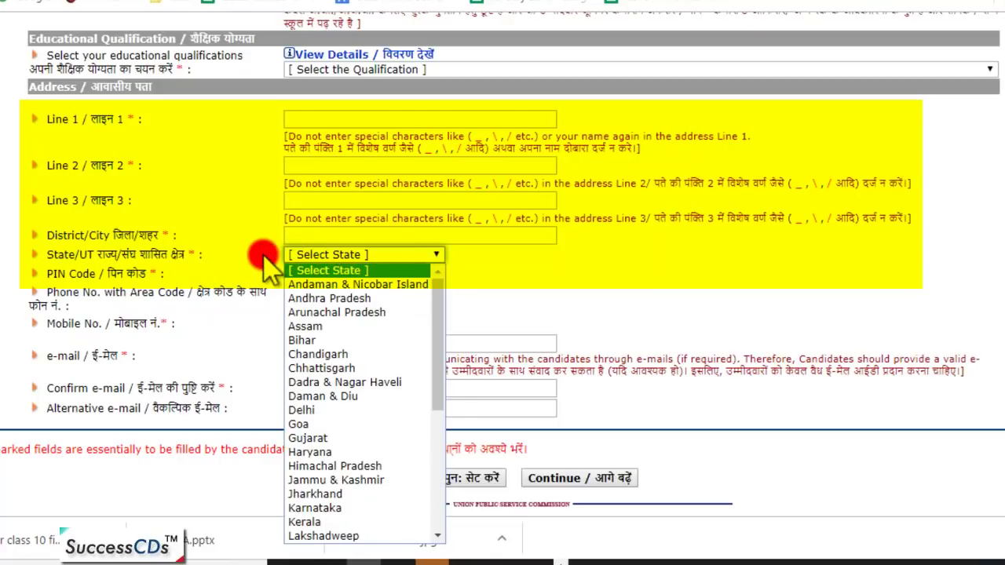
left_click(279, 257)
left_click(289, 273)
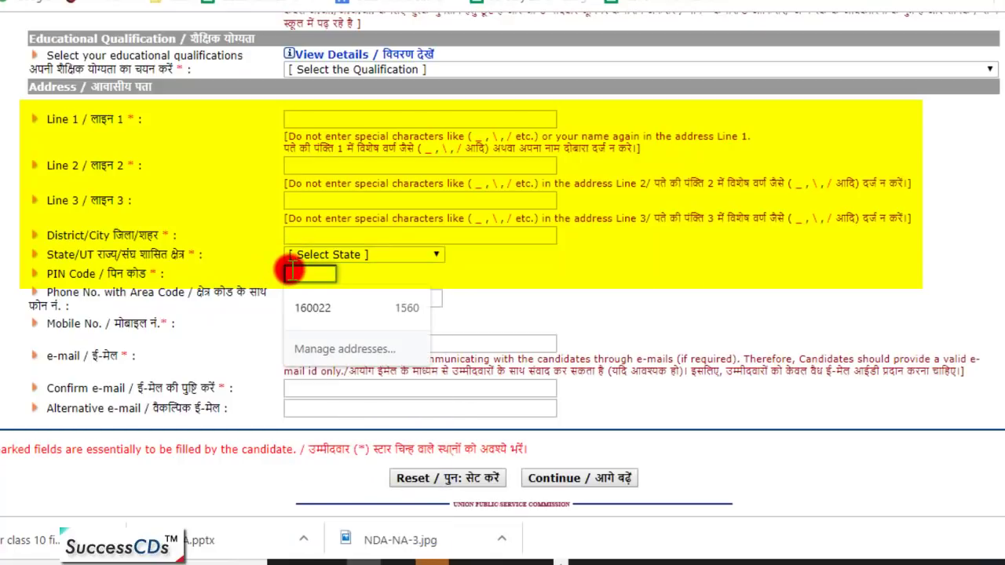
left_click(301, 298)
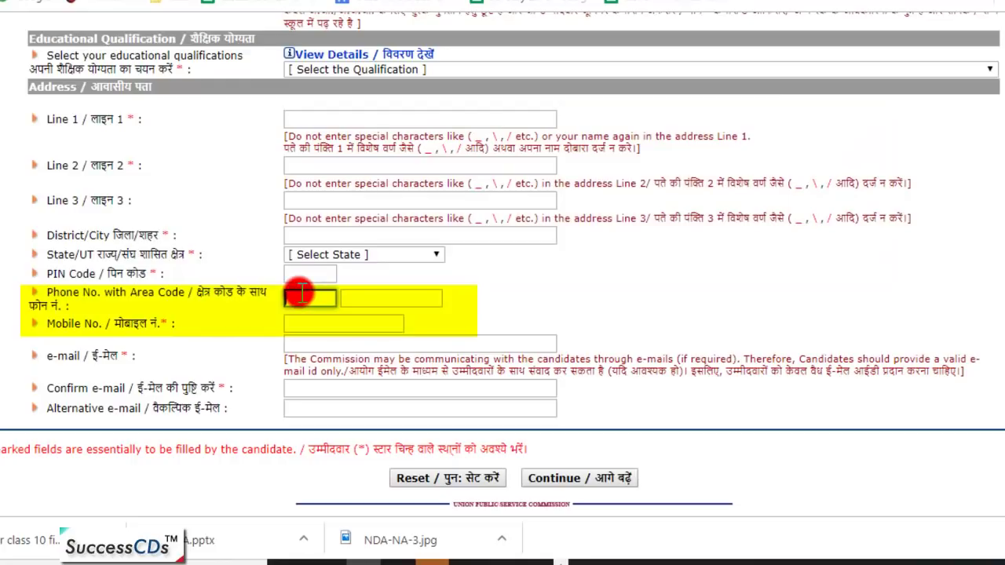
left_click(351, 295)
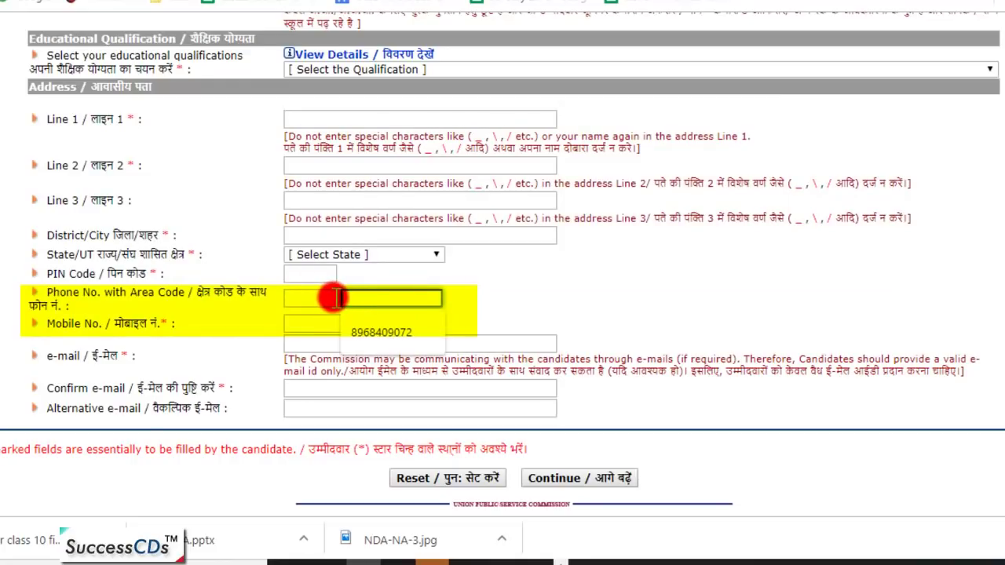
left_click(308, 298)
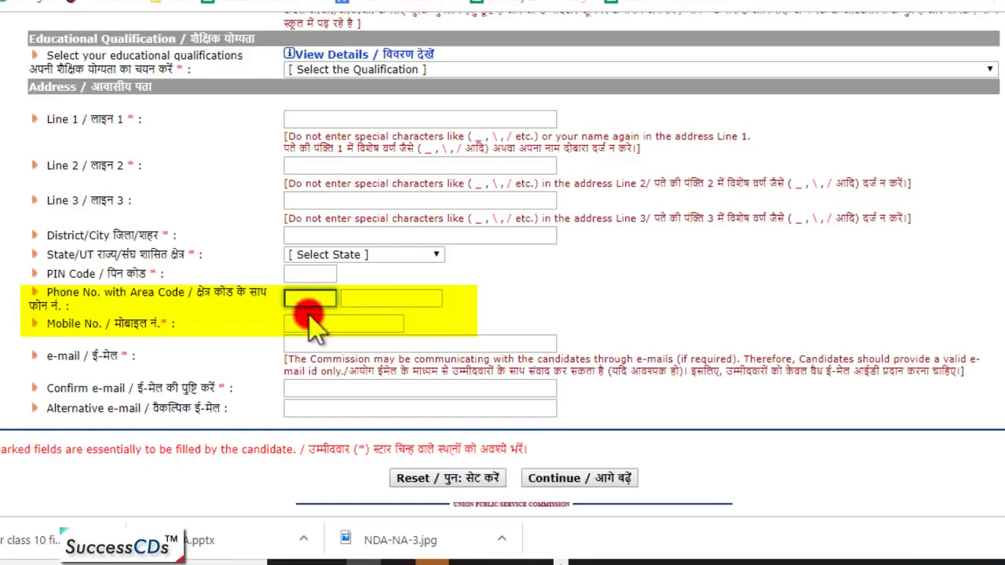
left_click(309, 323)
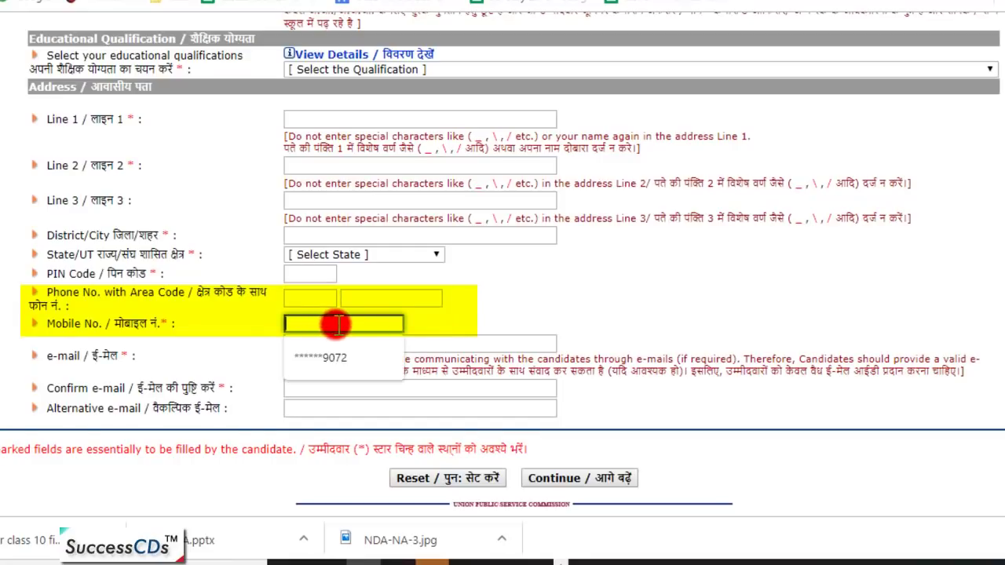
left_click(416, 329)
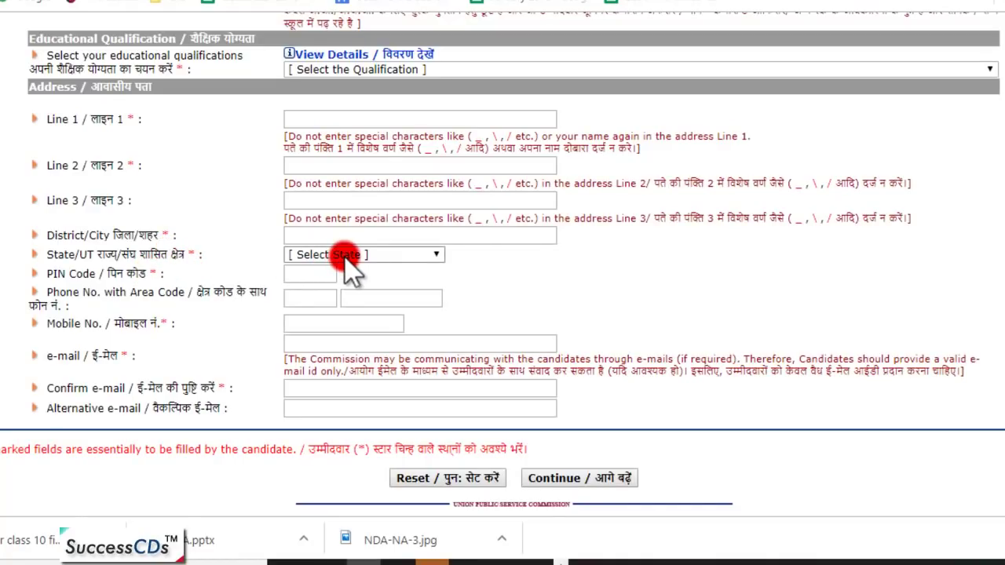
left_click(308, 327)
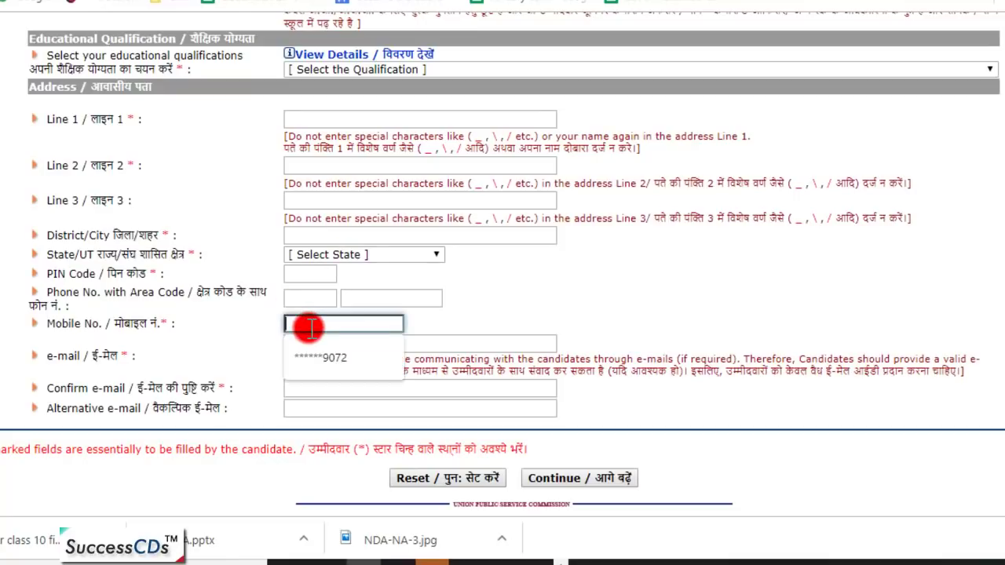
left_click(248, 338)
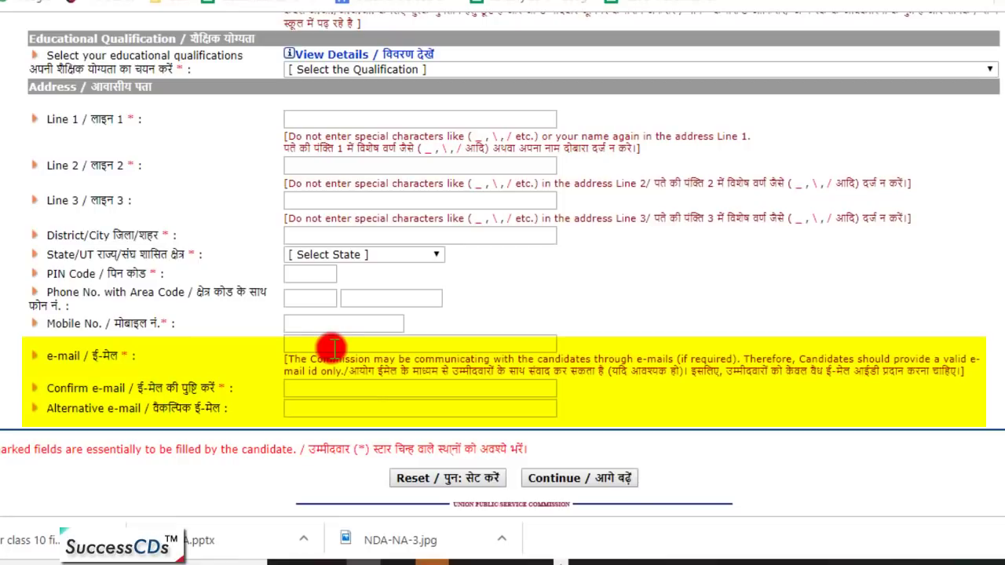
left_click(325, 388)
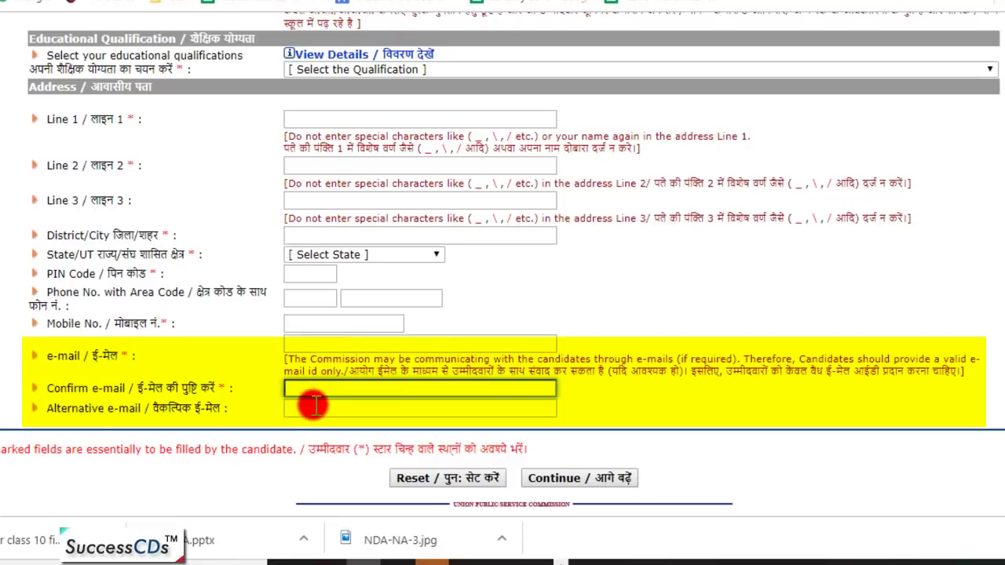
left_click(312, 407)
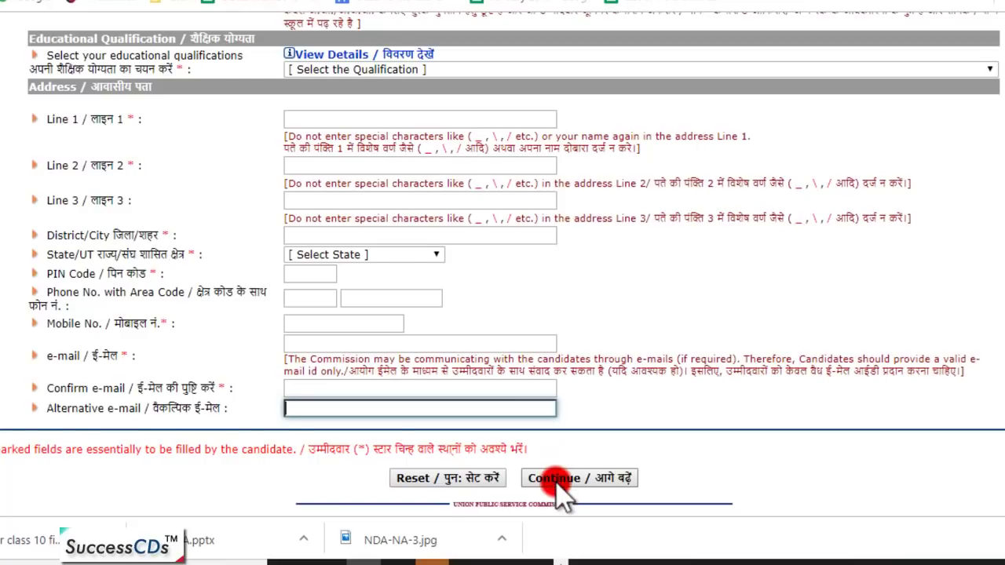
scroll(660, 518, "down", 1)
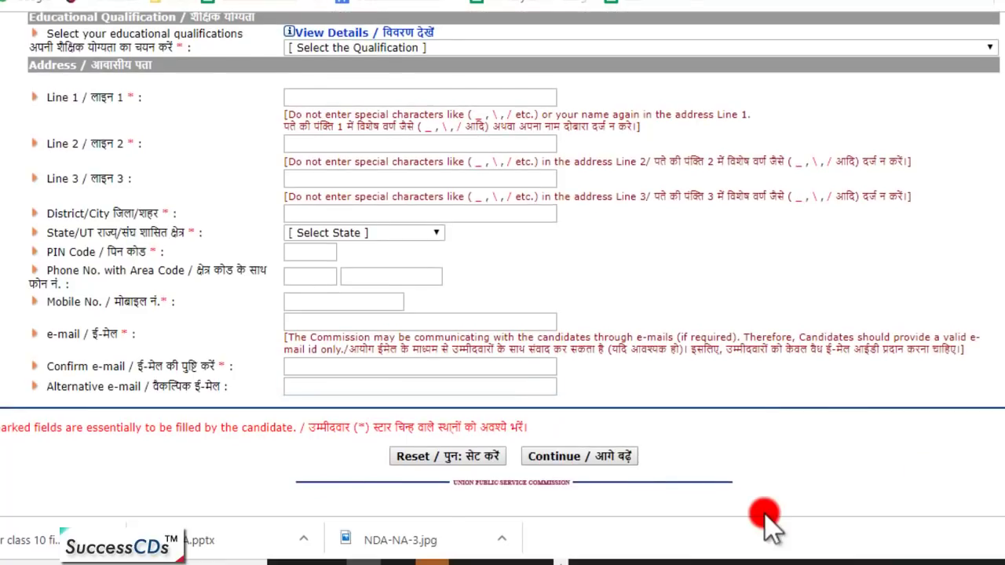
left_click(581, 458)
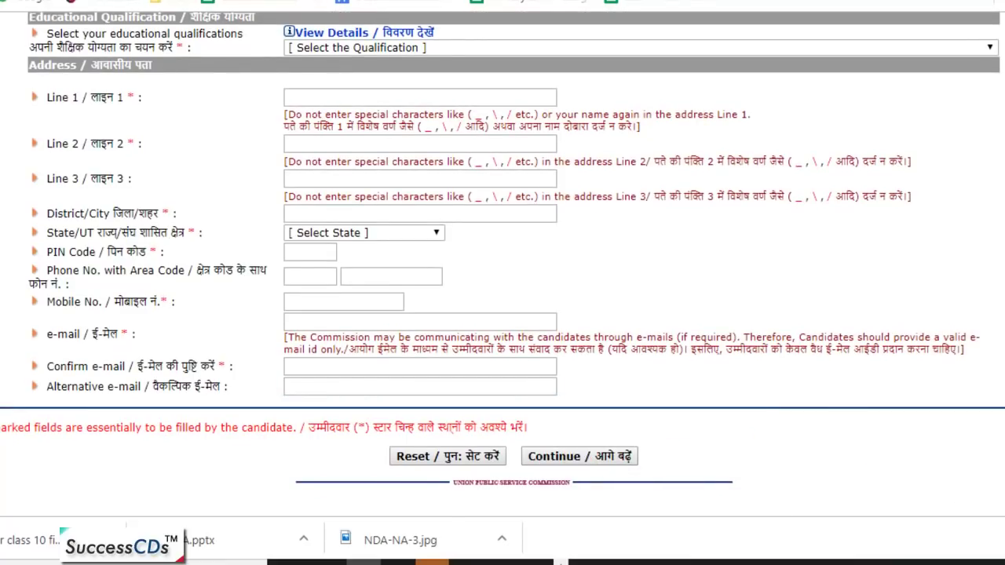